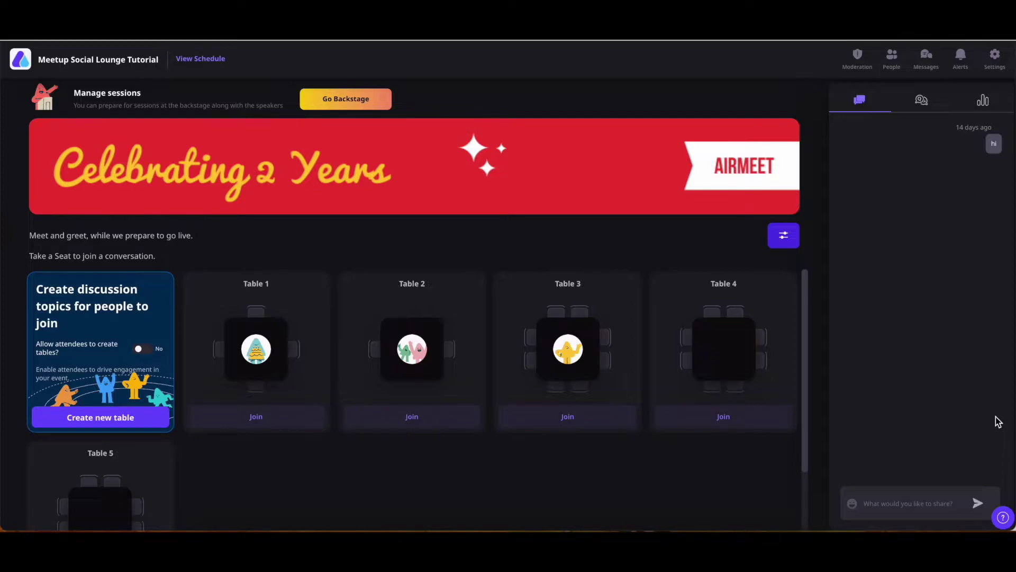
Raise the lounge's organizer table count to 12 and save, then reach Table 2's options.
click(784, 235)
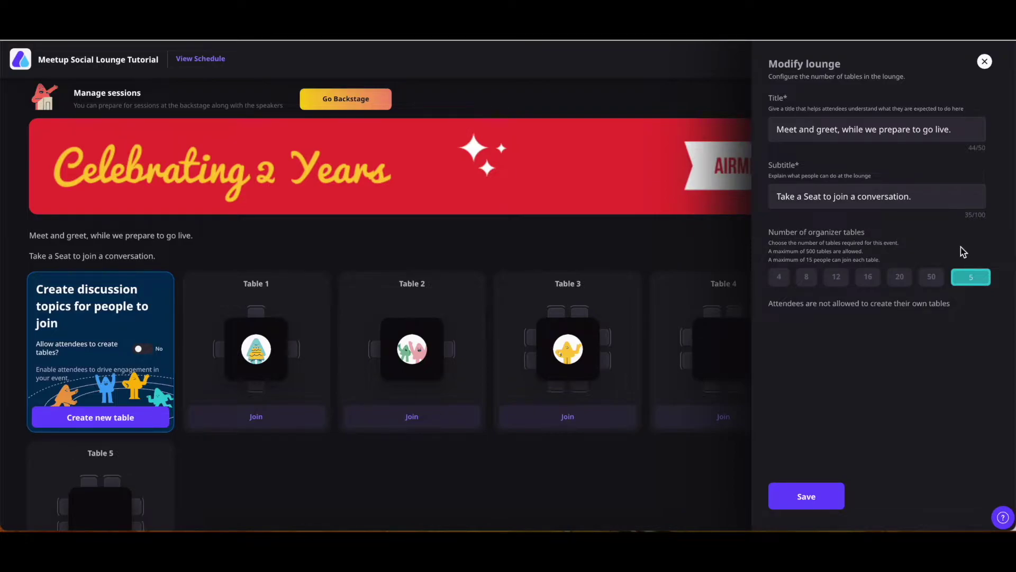
drag(772, 129, 830, 129)
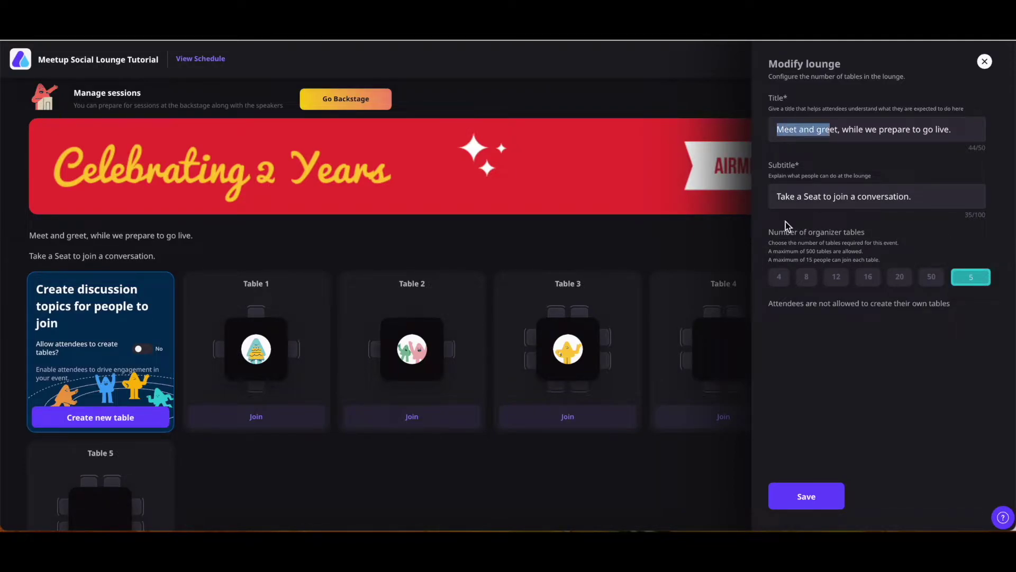
drag(776, 198, 823, 203)
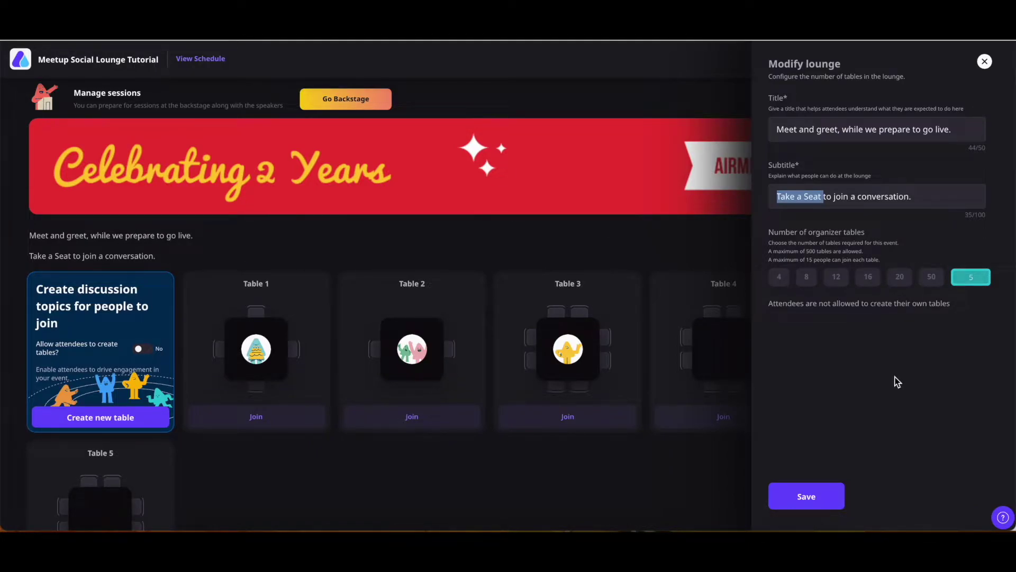
click(838, 280)
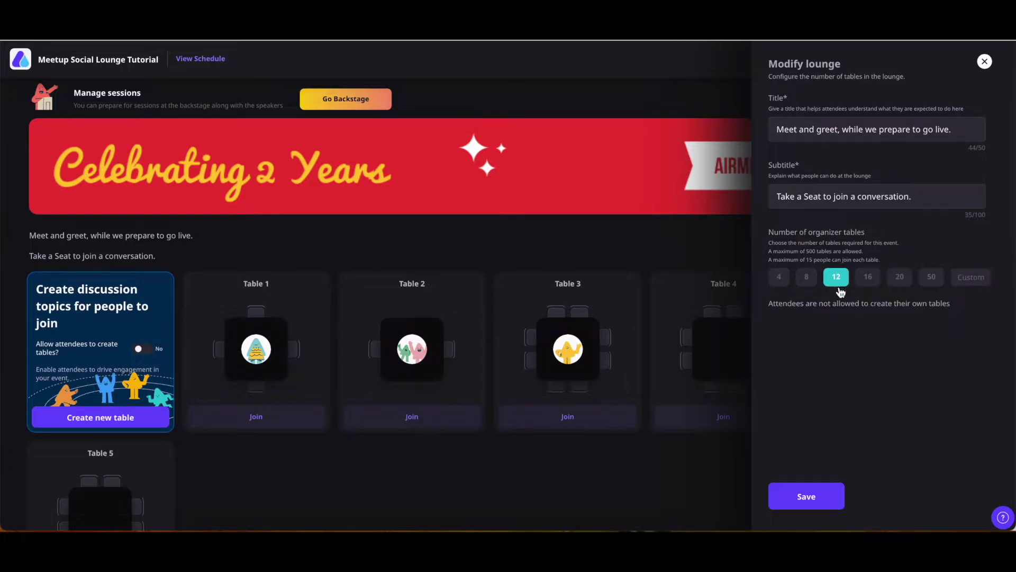
click(822, 499)
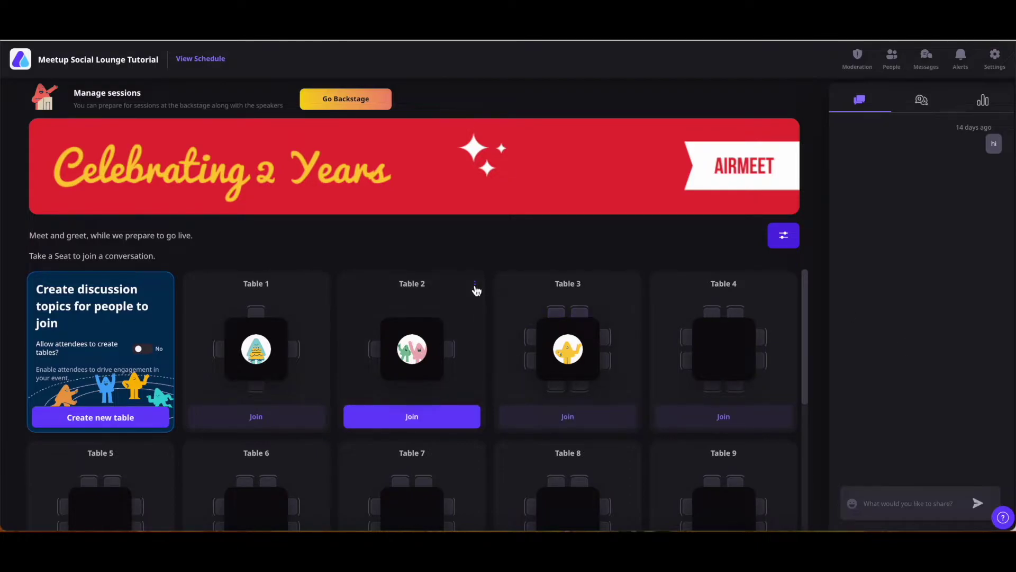
click(475, 287)
Edit Table 2, replacing its topic with 'Discussion Table' and reducing seats to 1.
click(457, 302)
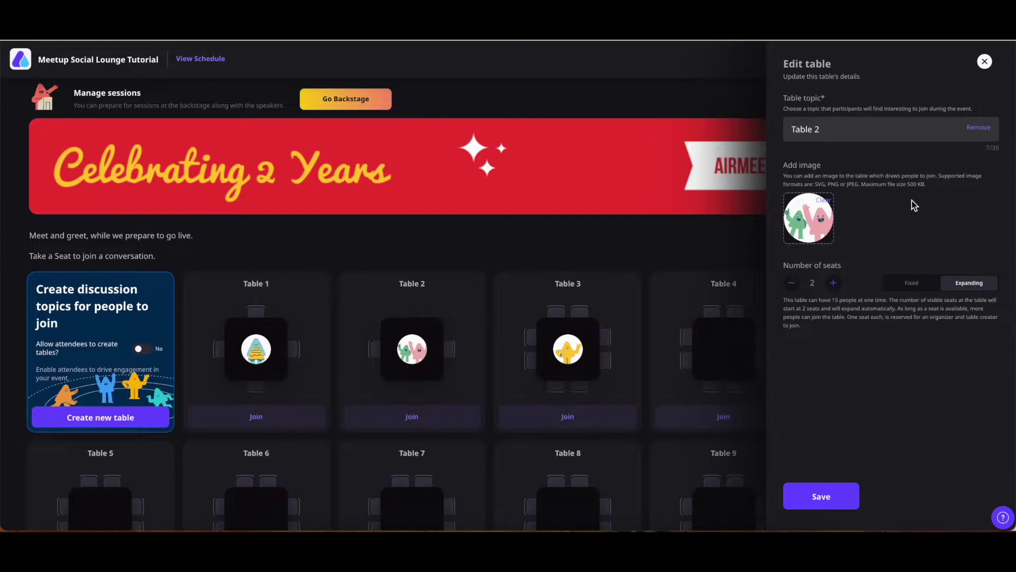
click(842, 133)
key(ctrl+a)
text(Discussion Table)
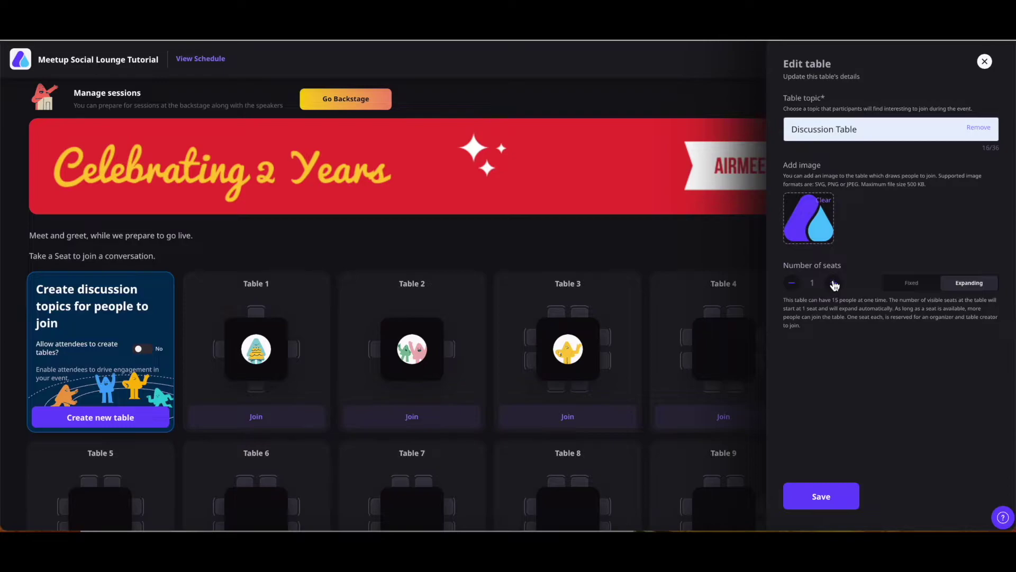
click(791, 282)
text(8)
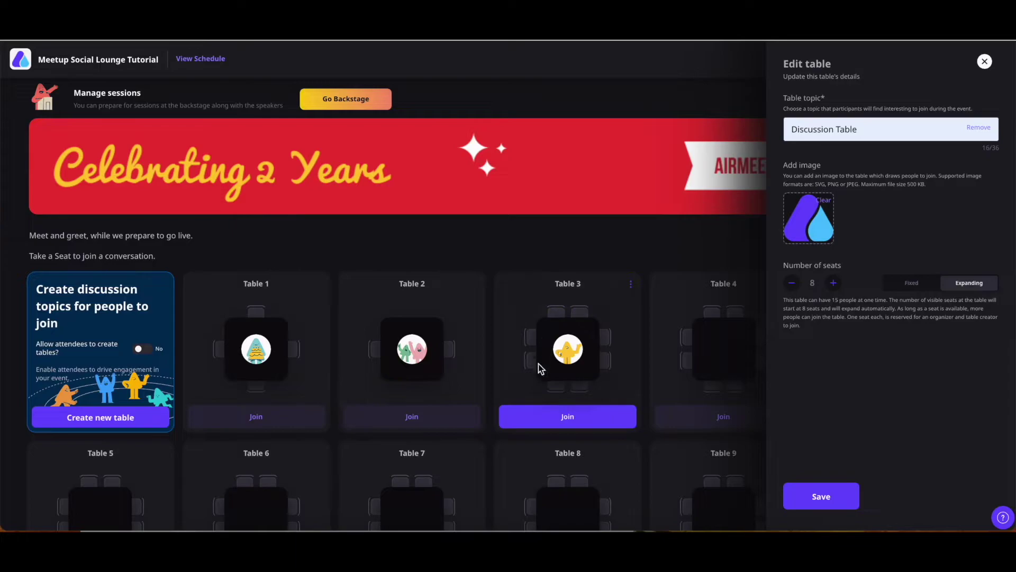
Re-enter the seat count and switch the table to a fixed number of seats.
key(BackSpace)
text(2)
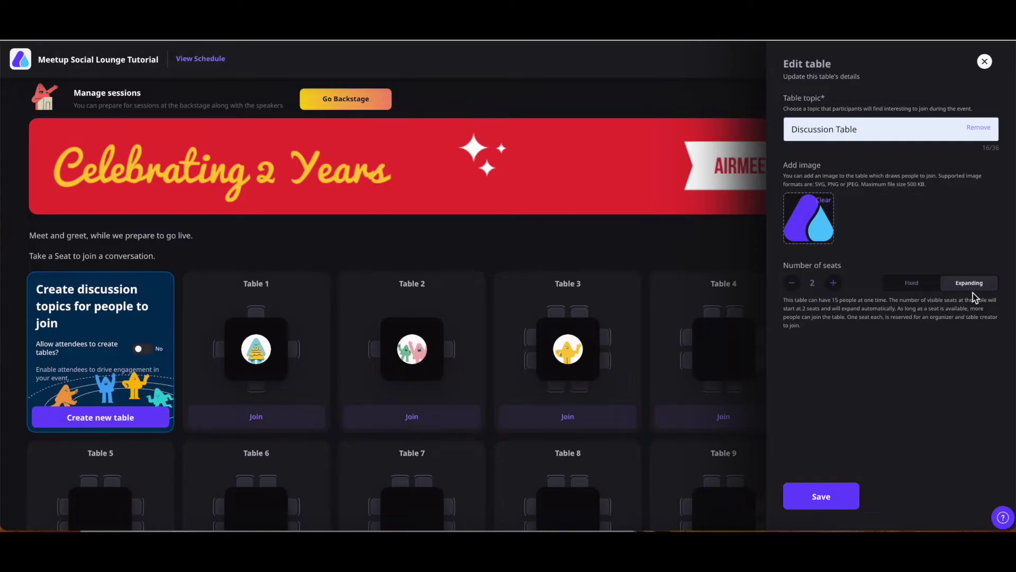
click(822, 496)
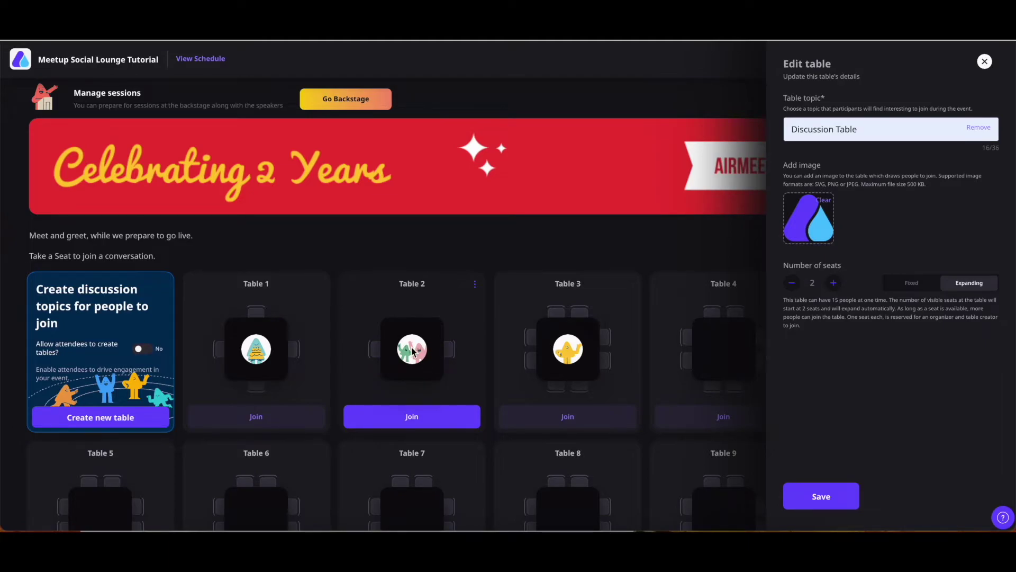
mouse_move(412, 349)
click(910, 284)
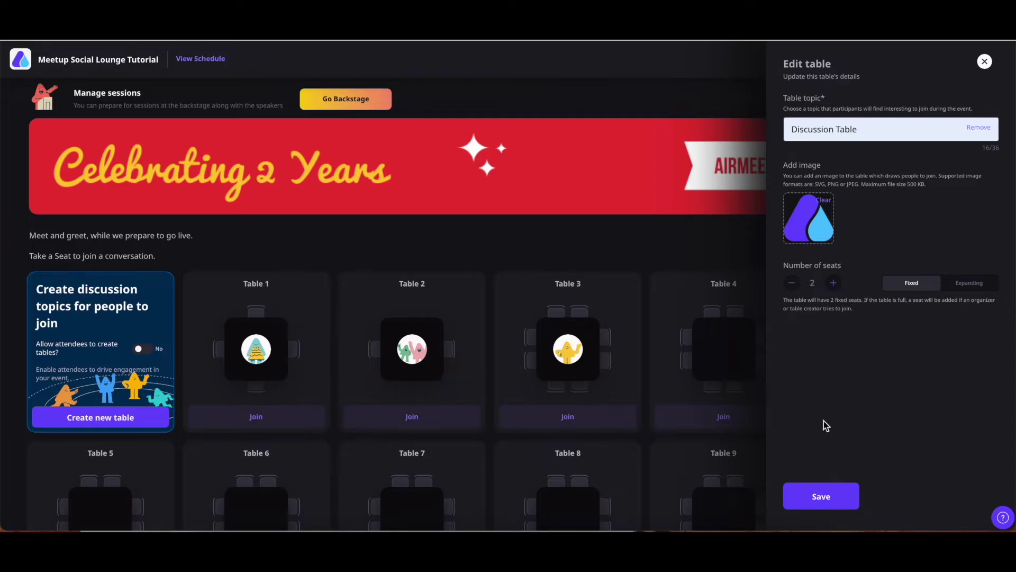
Save the edited Discussion Table and set 'Allow attendees to create tables' to Yes.
click(820, 496)
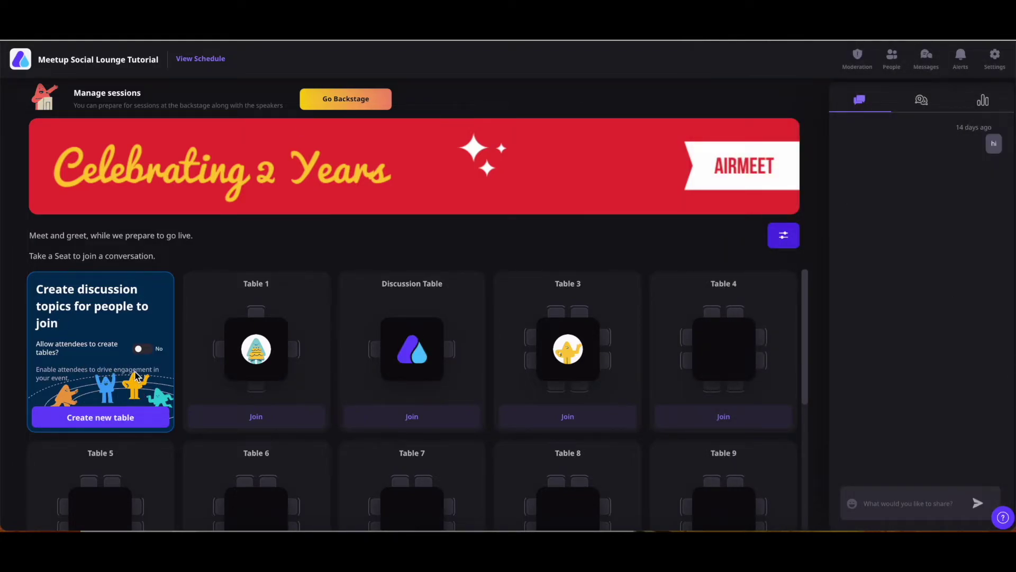
click(142, 353)
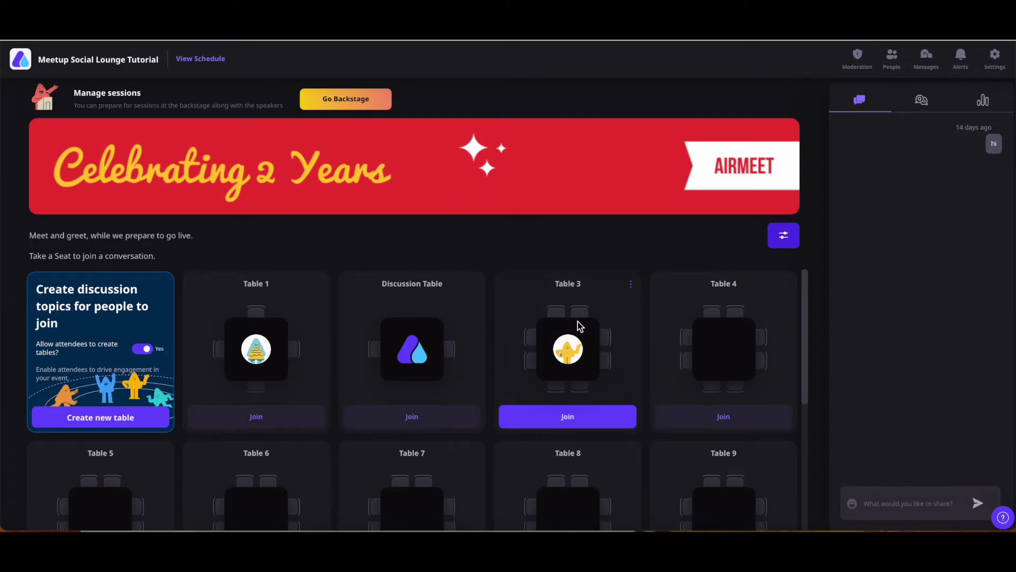
Review the lounge settings unchanged, then switch attendee table creation off.
click(784, 235)
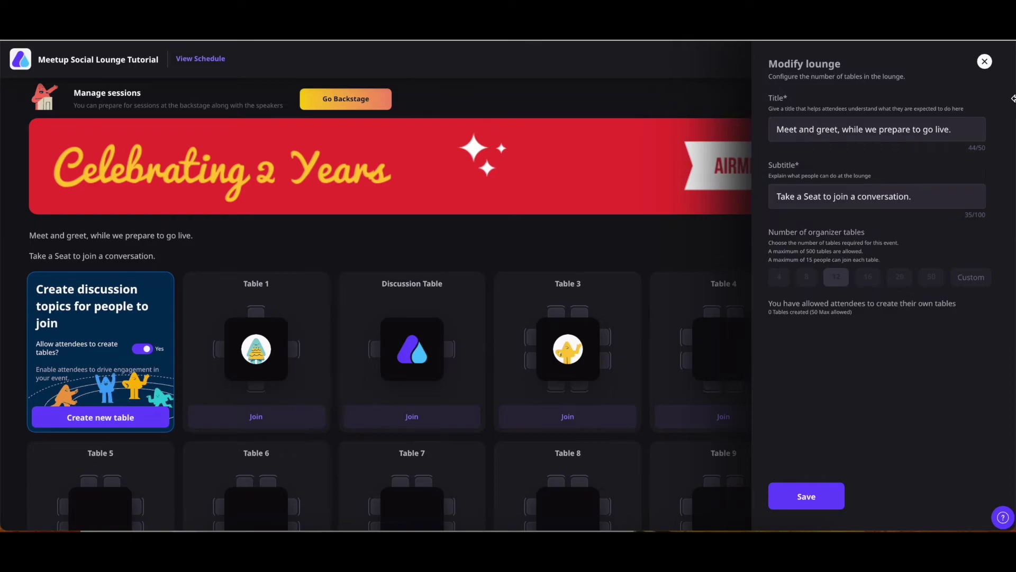
click(984, 61)
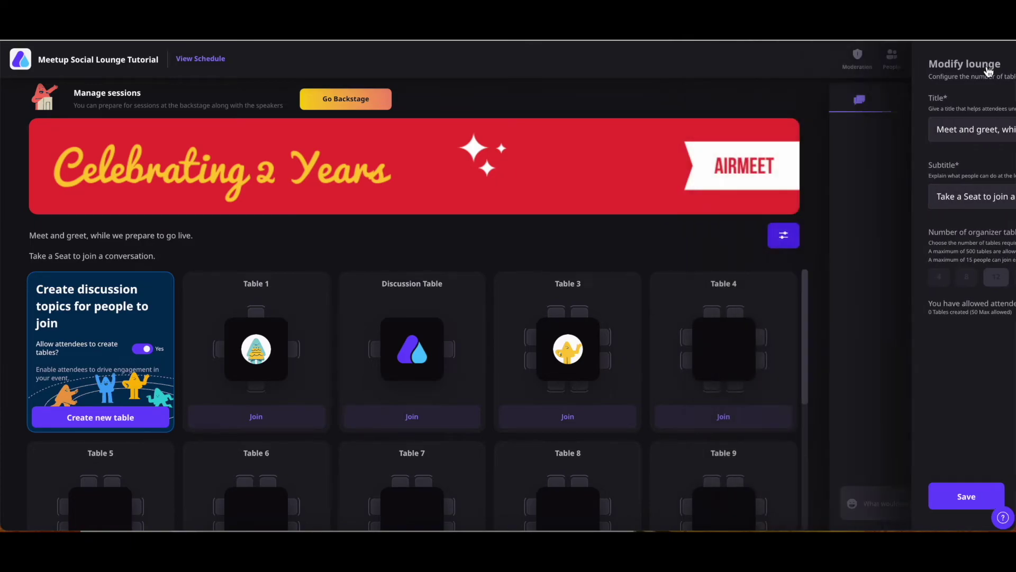
click(143, 349)
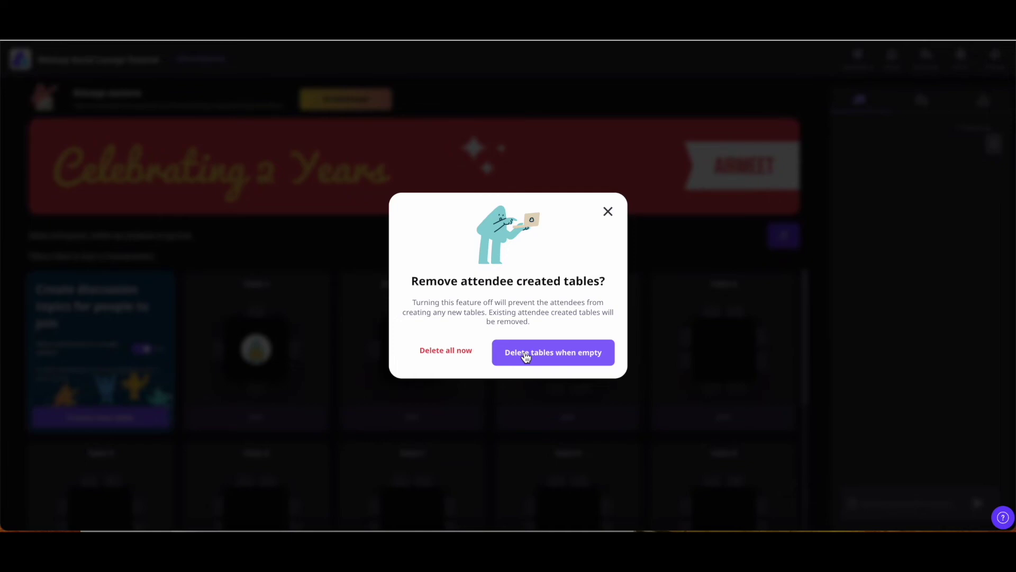
Choose 'Delete tables when empty', set 16 organizer tables, save, and join the Discussion Table.
click(524, 358)
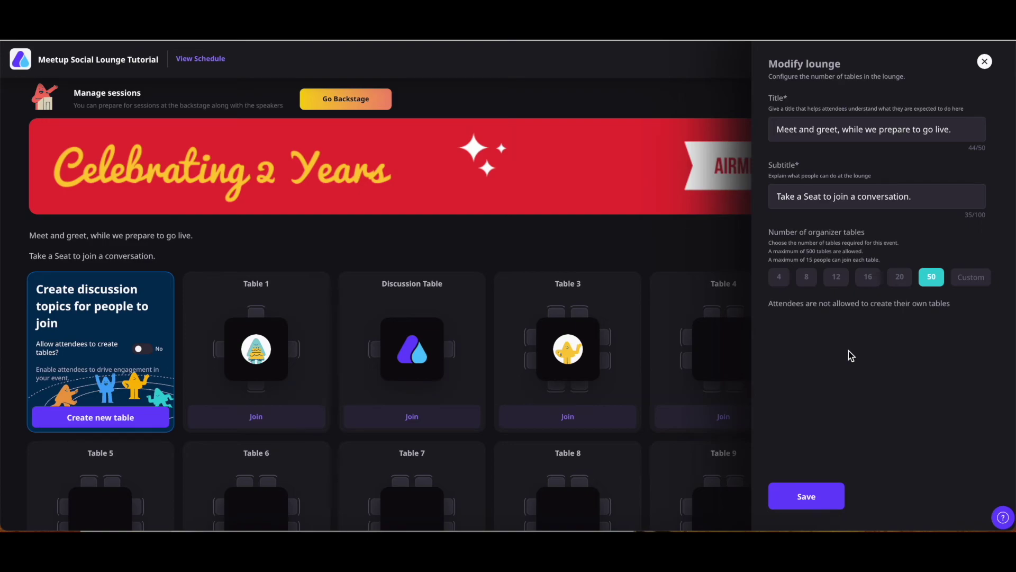
click(808, 278)
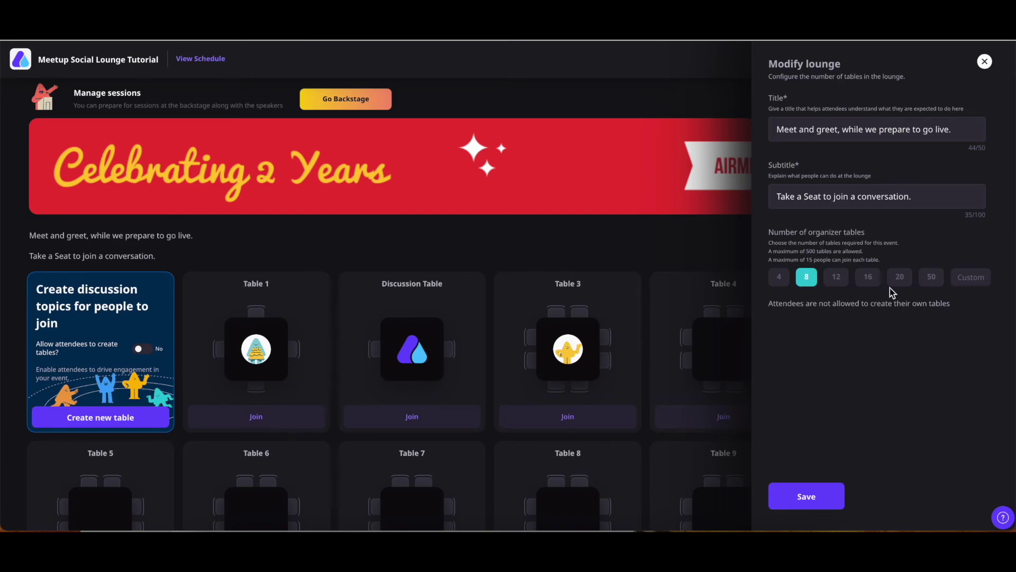
click(868, 280)
click(821, 490)
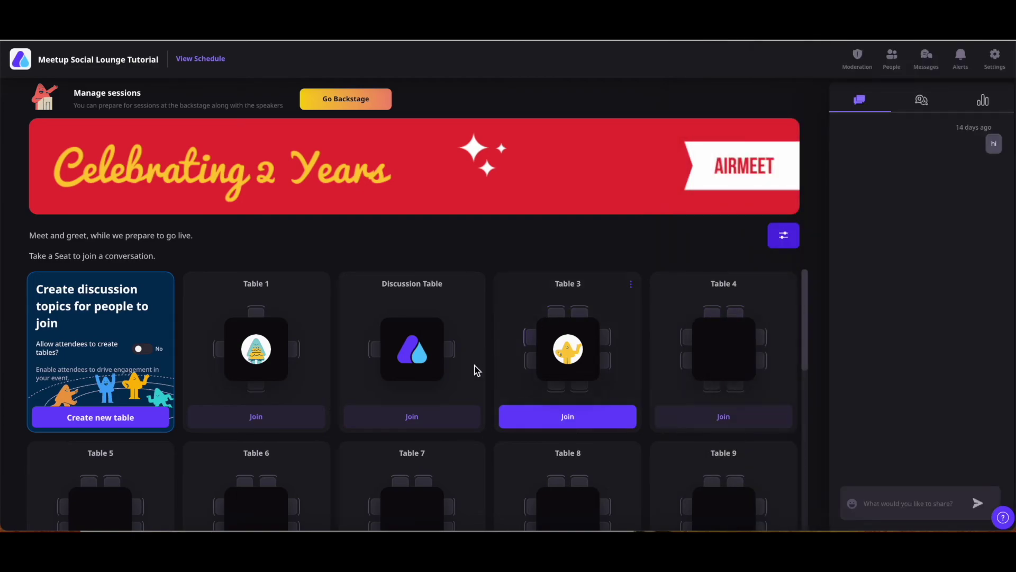
click(432, 417)
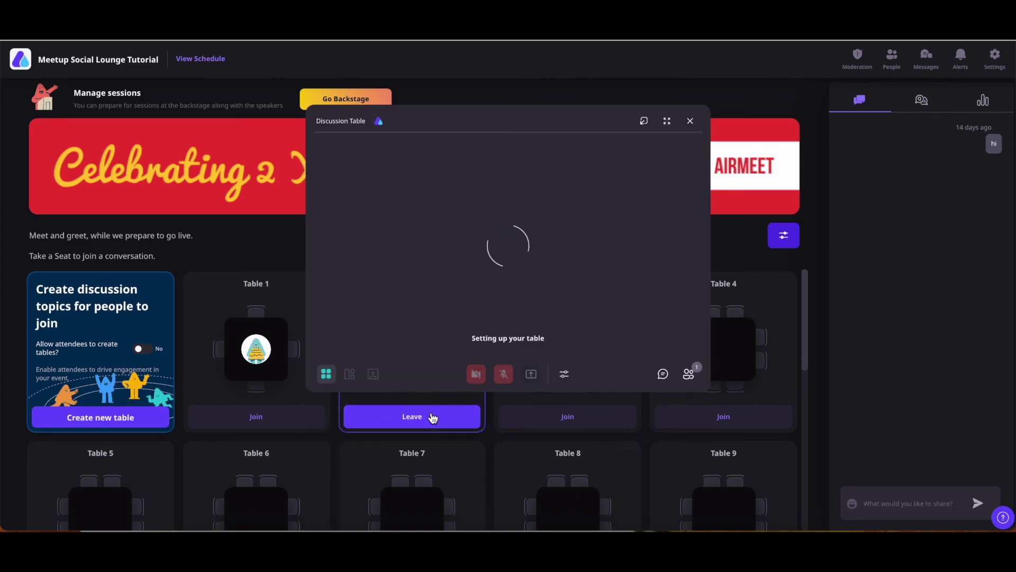
click(691, 121)
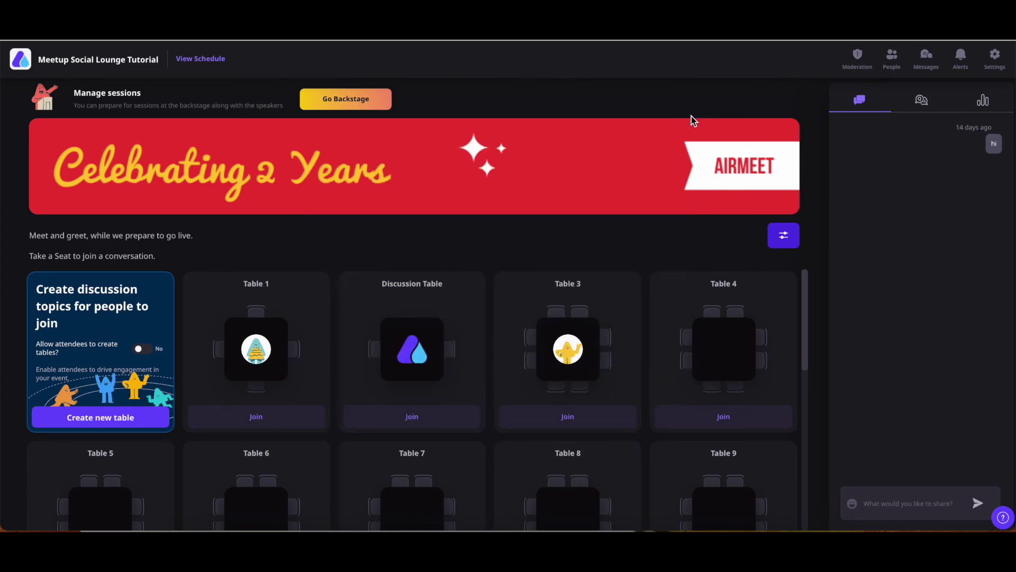